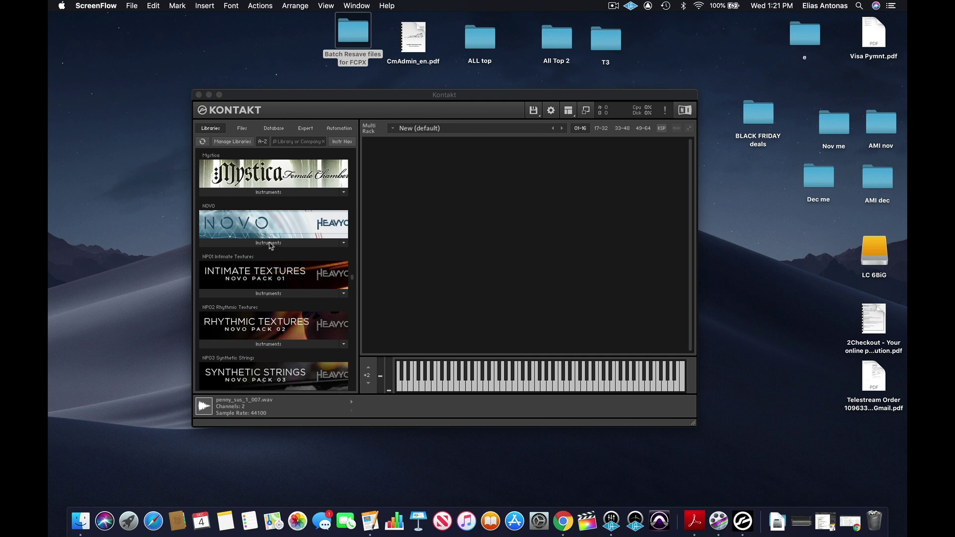
# Load I Violin Section.nki from the NOVO Instruments folder.
pyautogui.click(270, 244)
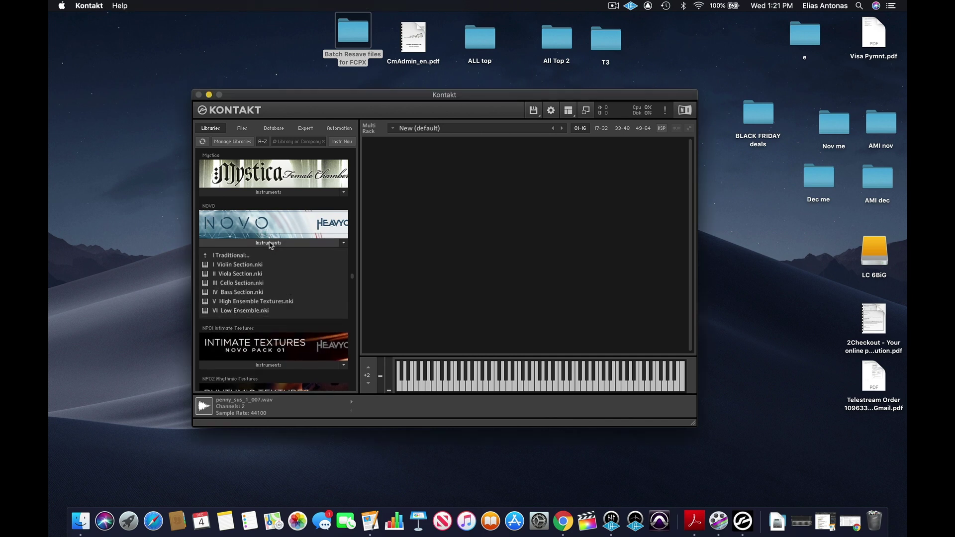
pyautogui.click(242, 266)
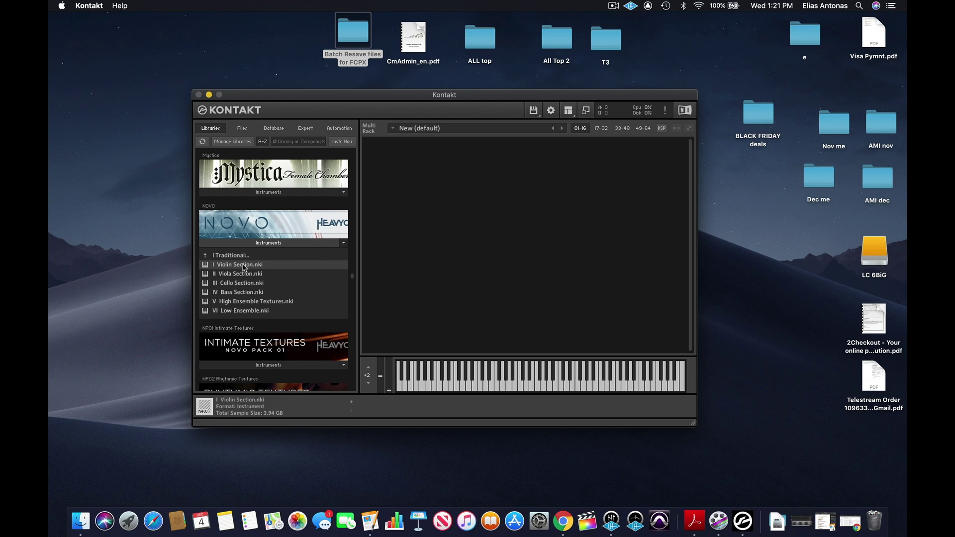
pyautogui.doubleClick(244, 268)
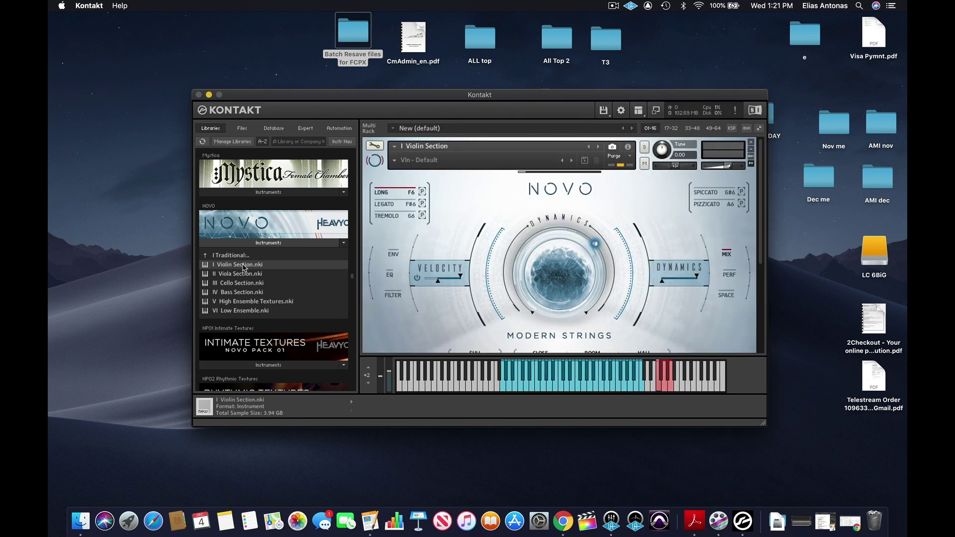
# Play several notes on the on-screen keyboard to hear the violins.
pyautogui.click(550, 389)
pyautogui.click(595, 389)
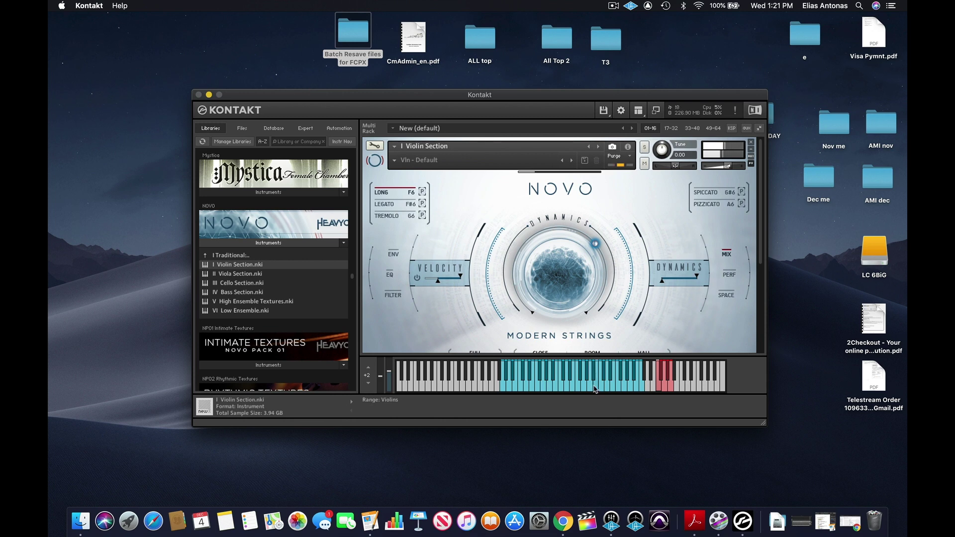
pyautogui.click(572, 389)
pyautogui.click(598, 389)
pyautogui.click(568, 387)
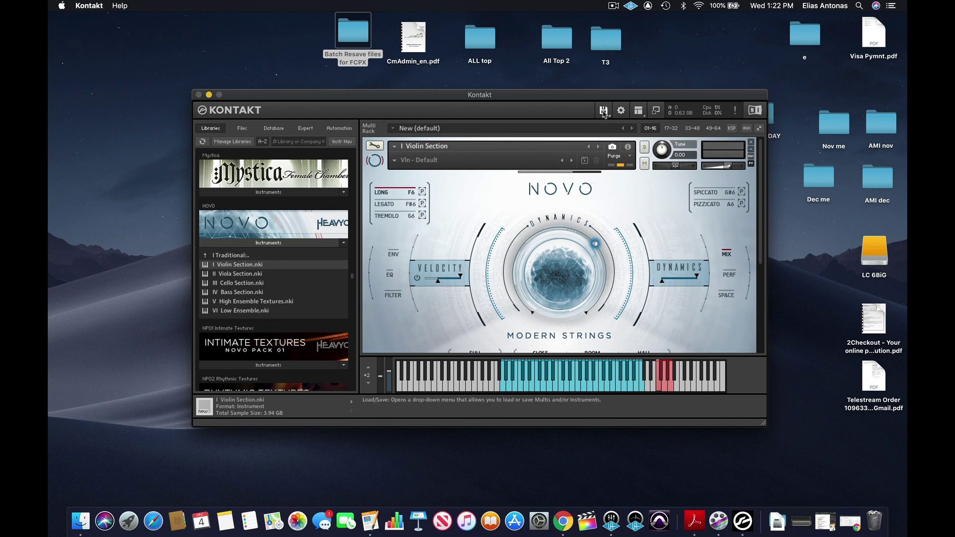
# Choose Batch re-save from the Load/Save menu.
pyautogui.click(603, 113)
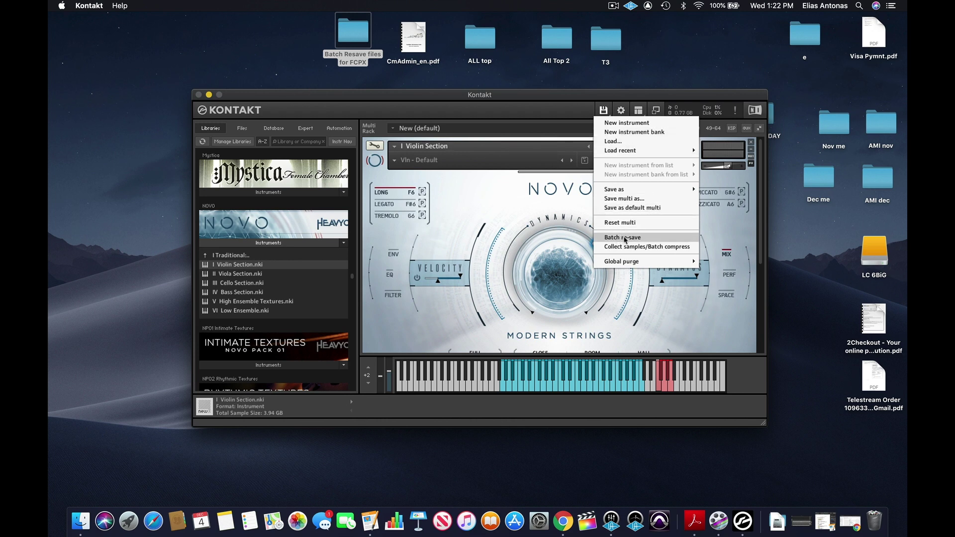
pyautogui.click(625, 239)
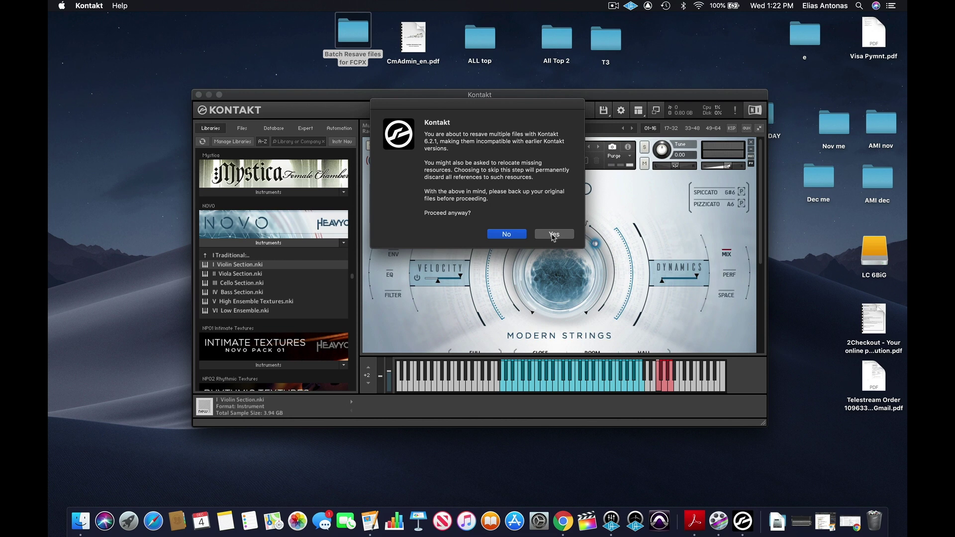
# Answer Yes to the batch re-save confirmation.
pyautogui.click(553, 235)
pyautogui.click(553, 235)
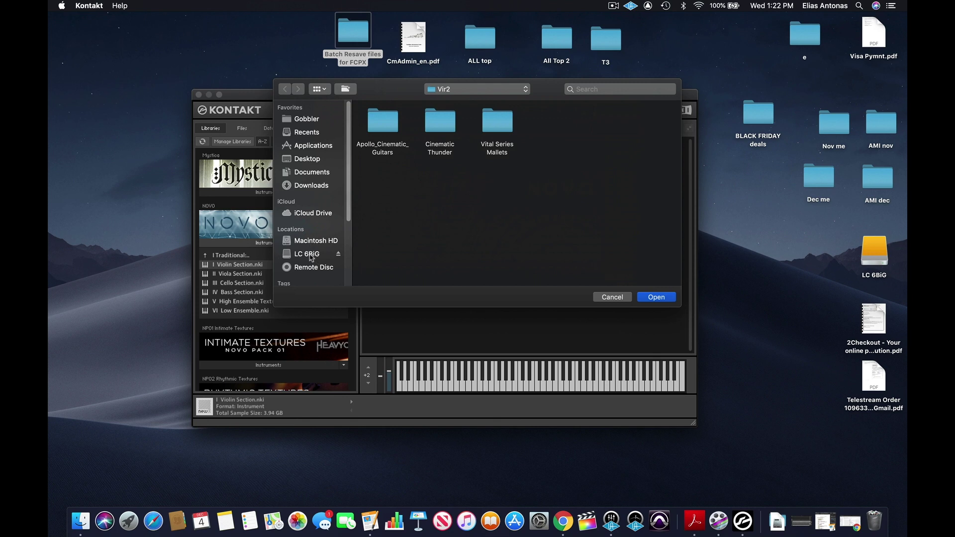
# Batch re-save the NOVO folder under LC 6BiG > SAMPLE*WORLD > Heavyocity.
pyautogui.click(312, 258)
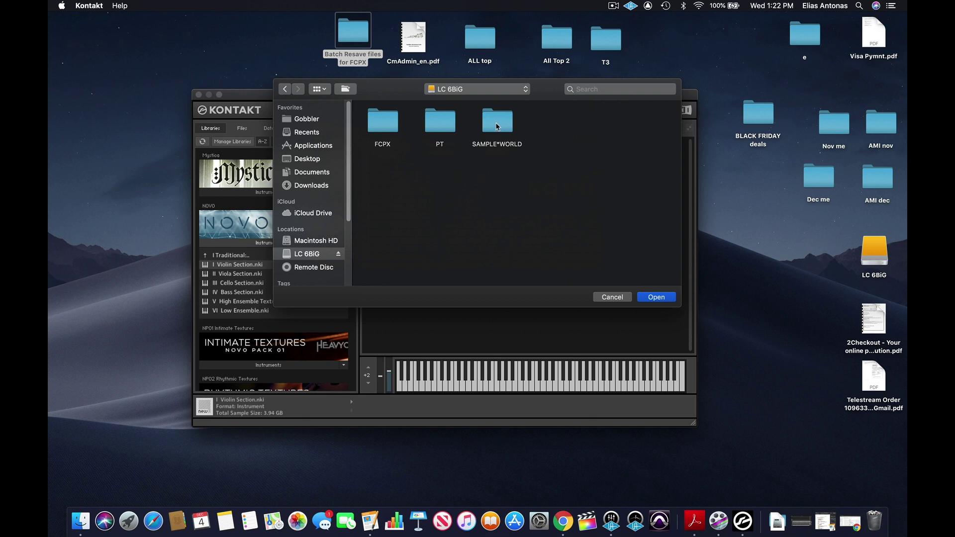
pyautogui.doubleClick(497, 126)
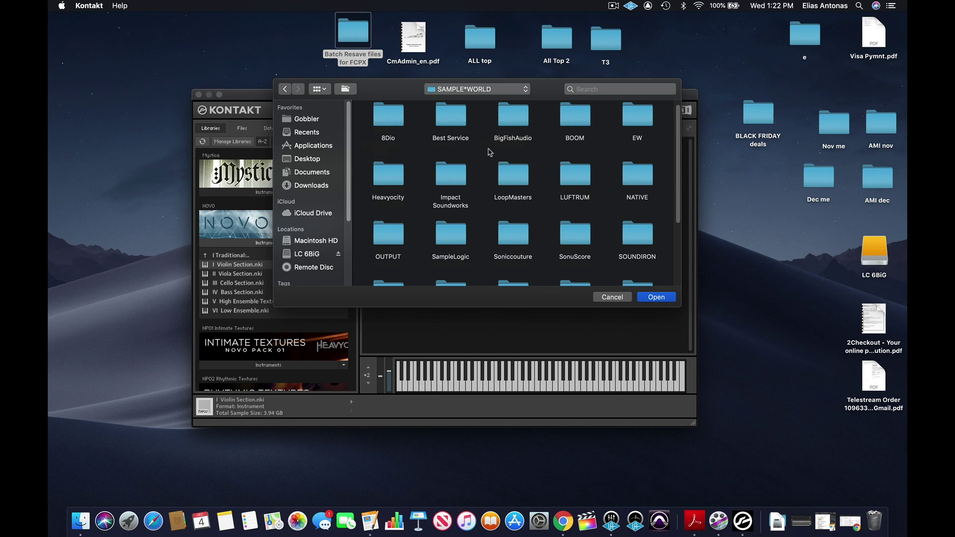
pyautogui.scroll(-3, 489, 152)
pyautogui.scroll(-2, 489, 151)
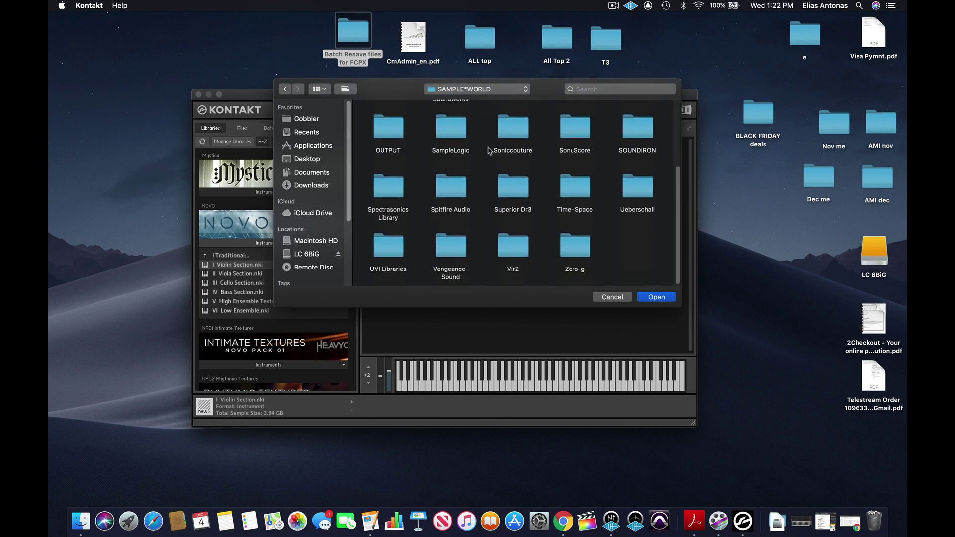
pyautogui.scroll(3, 488, 152)
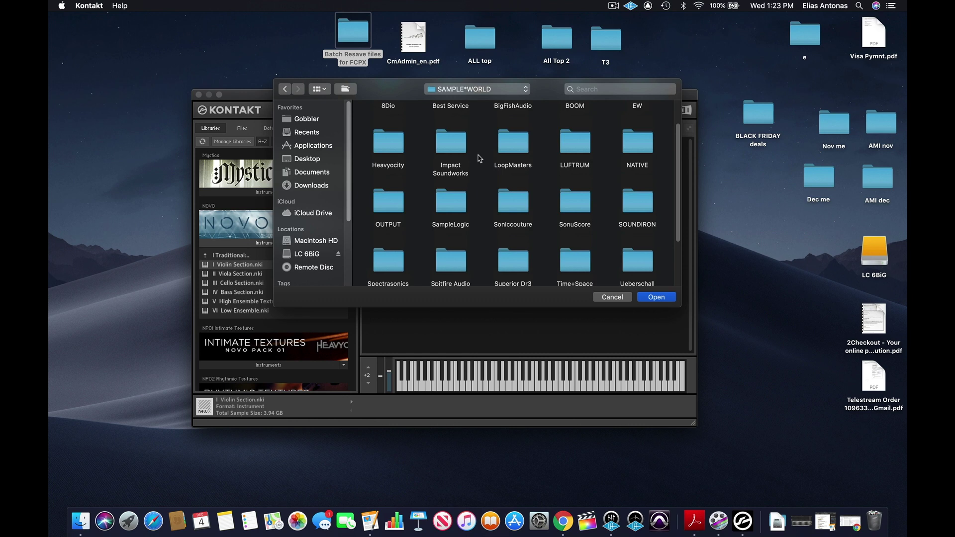
pyautogui.click(388, 148)
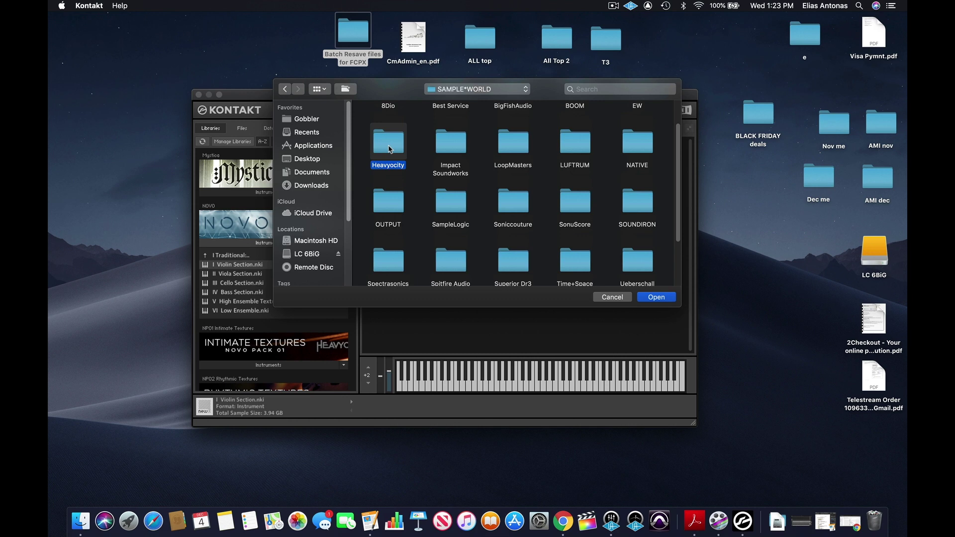
pyautogui.doubleClick(388, 147)
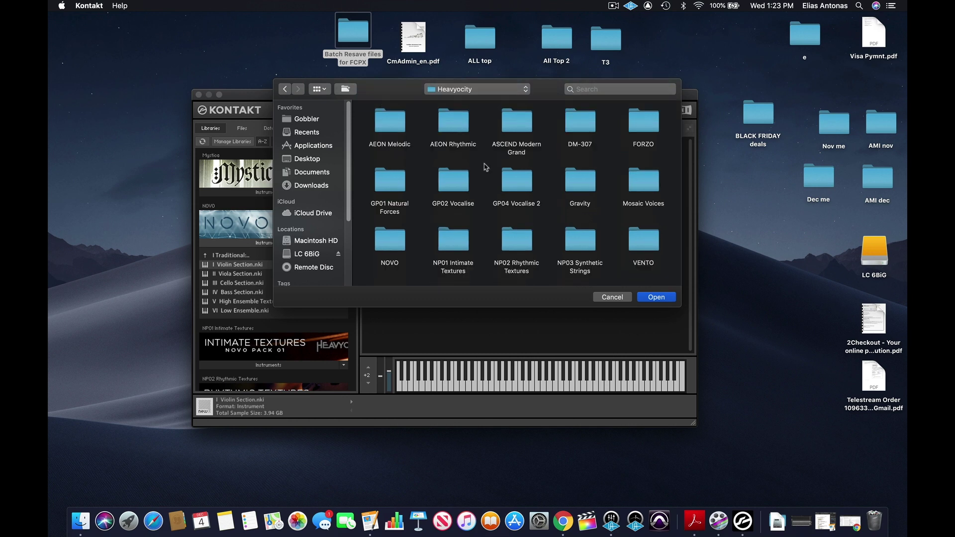
pyautogui.click(389, 246)
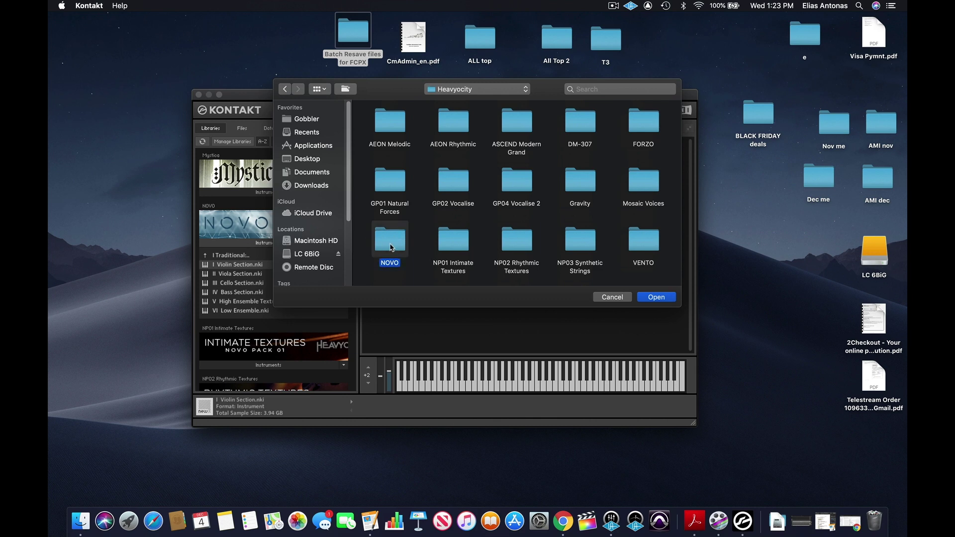
pyautogui.click(656, 298)
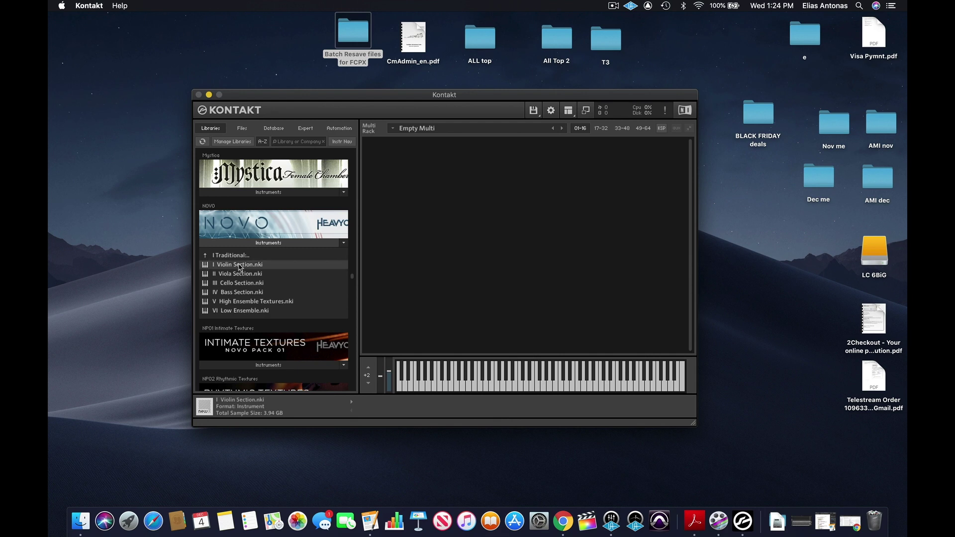
# Reload the re-saved I Violin Section.nki and play a few test notes.
pyautogui.doubleClick(238, 265)
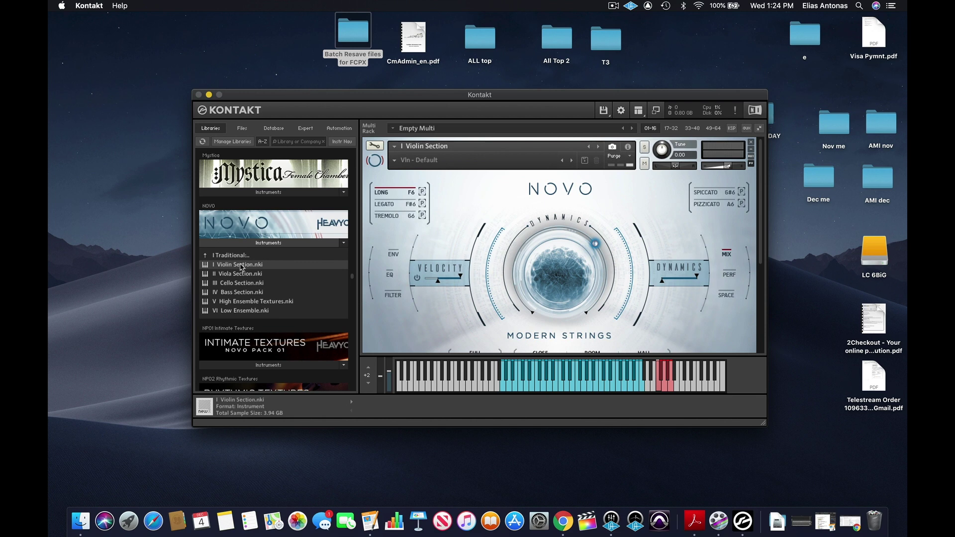
pyautogui.click(550, 381)
pyautogui.click(603, 380)
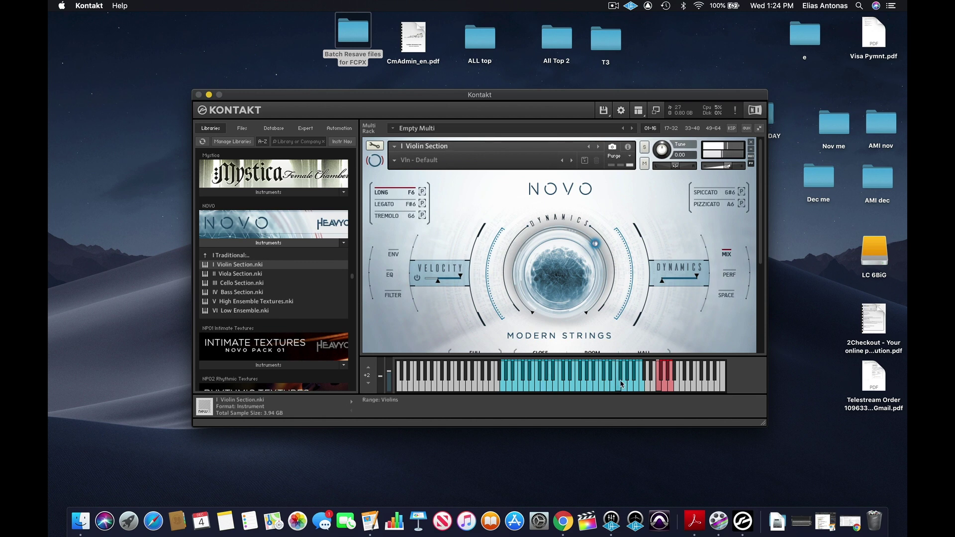